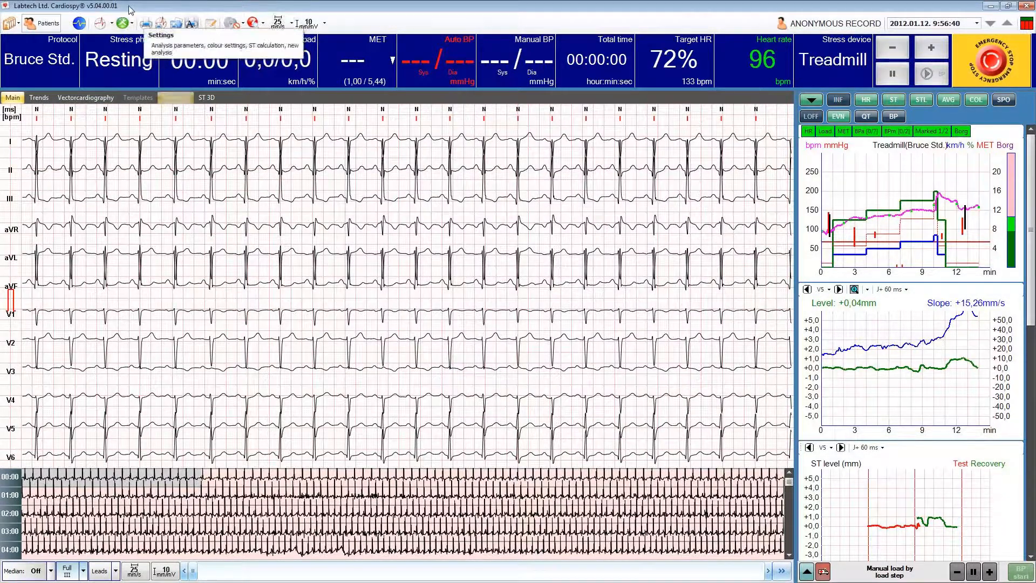
# Export the current record to the desktop (Asztal) as a Cardiospy 5.x record file (*.crf).
pyautogui.click(12, 24)
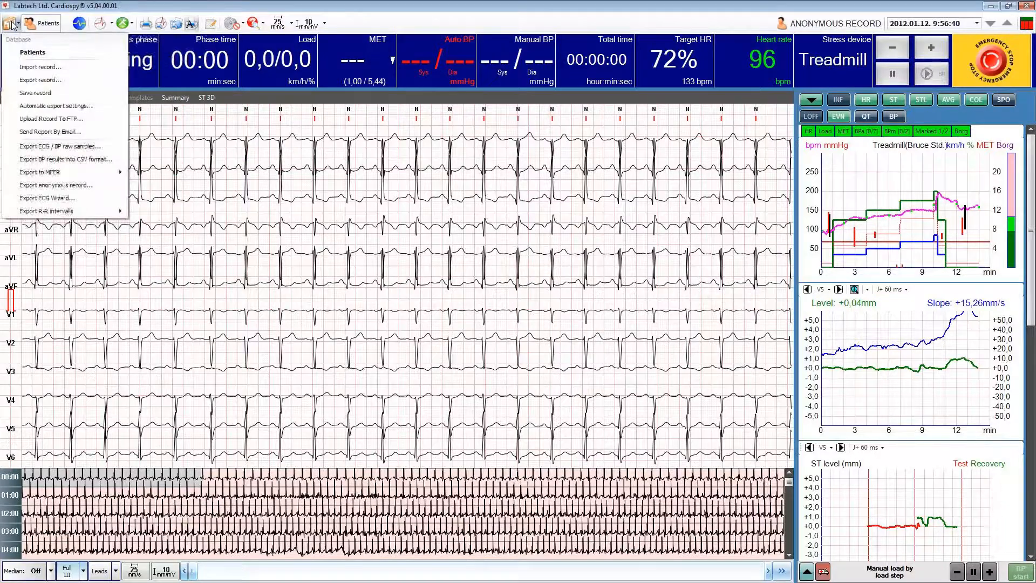
pyautogui.click(31, 81)
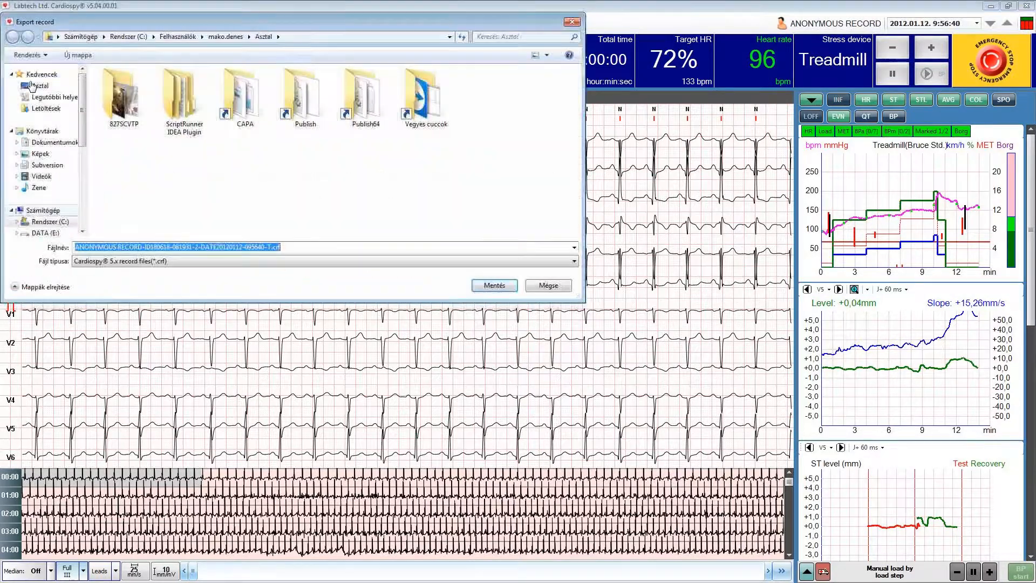
pyautogui.click(40, 87)
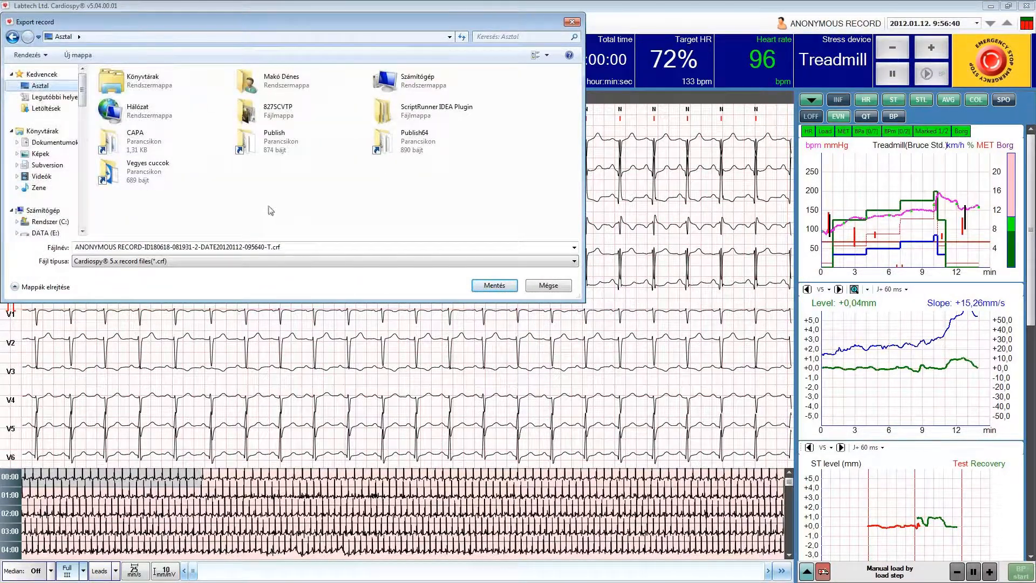
pyautogui.click(493, 286)
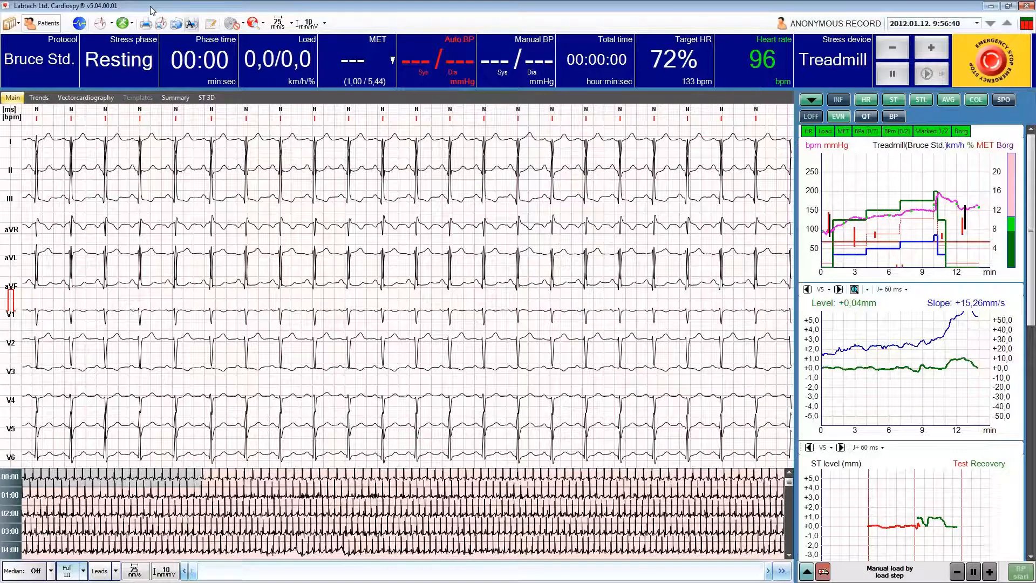
pyautogui.click(12, 23)
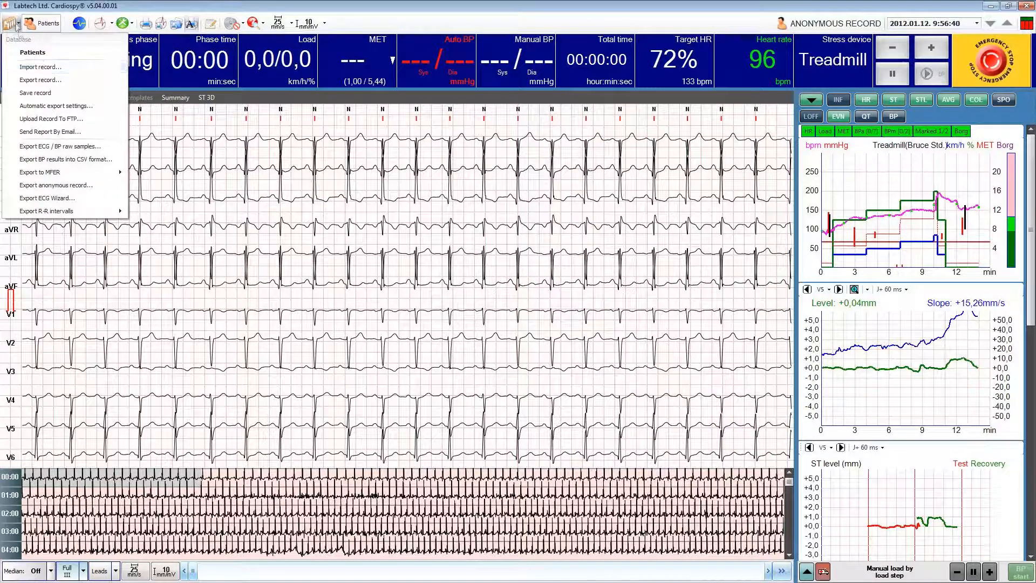
pyautogui.click(19, 67)
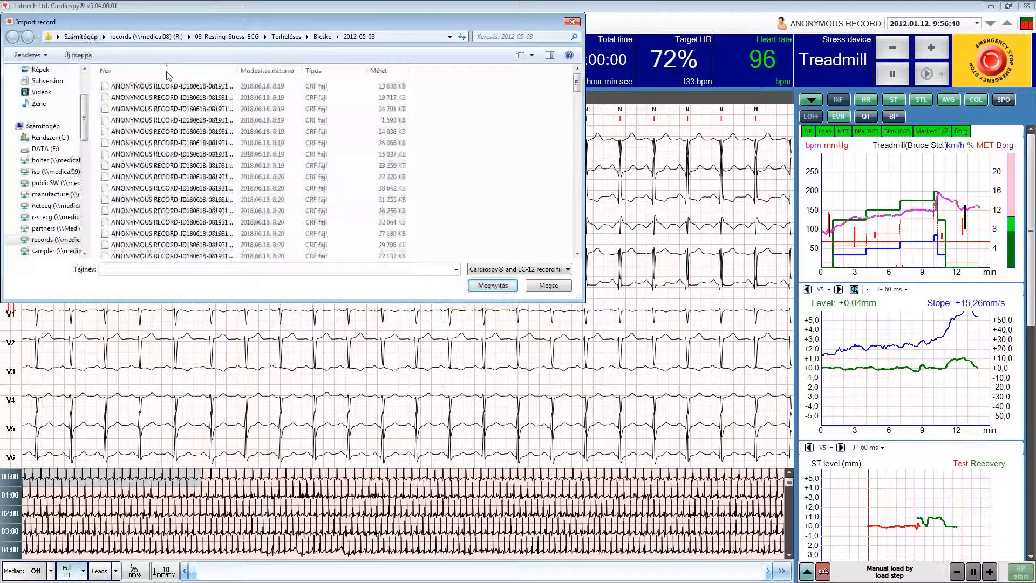
pyautogui.moveTo(576, 83)
pyautogui.mouseDown()
pyautogui.moveTo(578, 104)
pyautogui.moveTo(577, 81)
pyautogui.mouseUp()
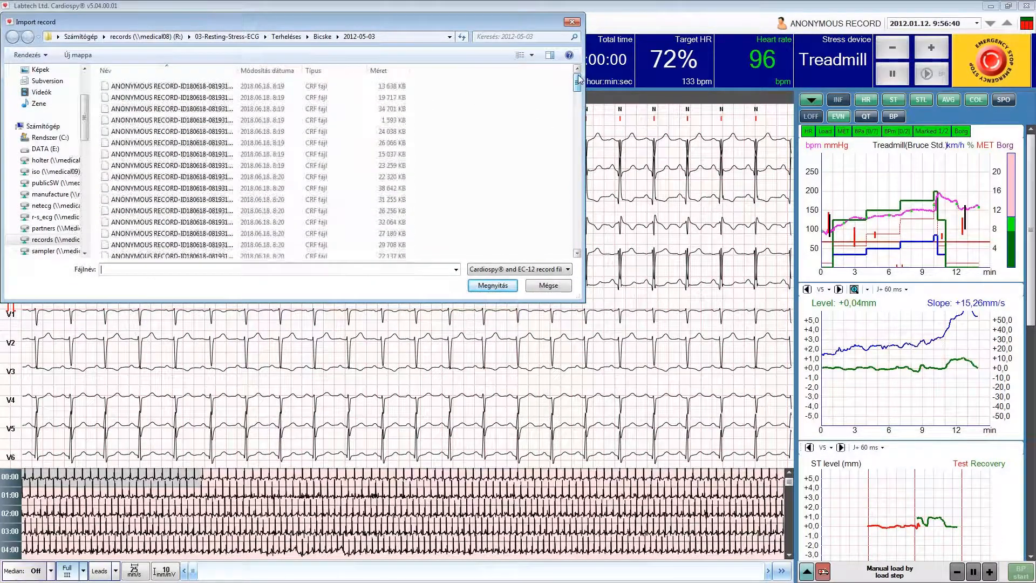
pyautogui.click(545, 290)
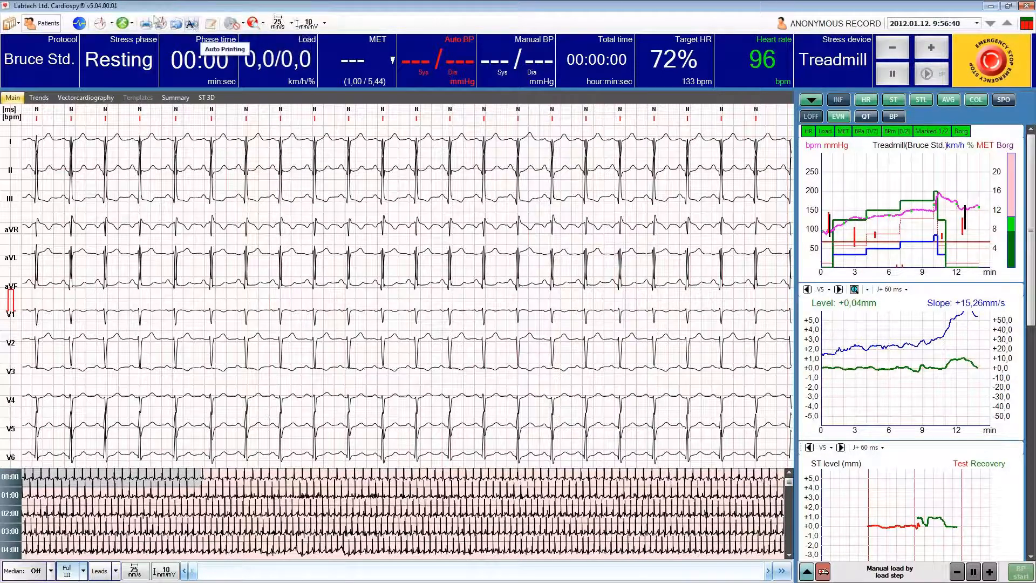
# Open the report for printing and preview its HR maximum and Summary pages.
pyautogui.click(149, 28)
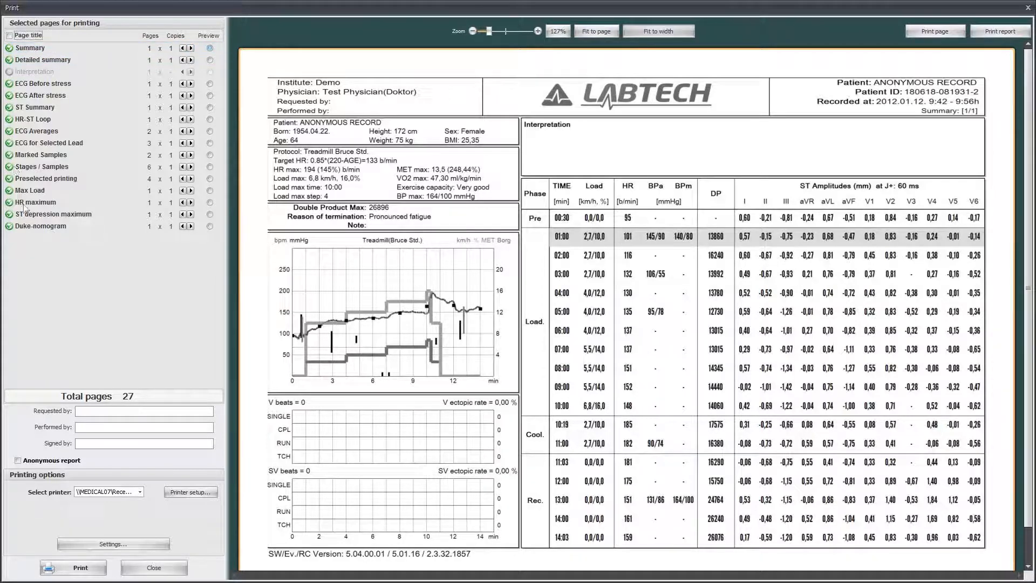
pyautogui.click(210, 203)
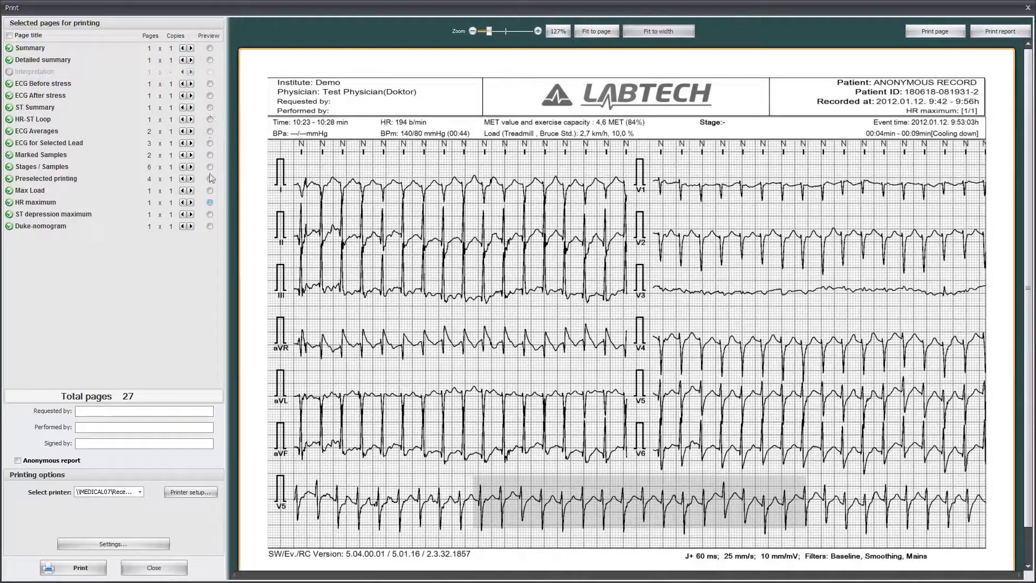
pyautogui.click(209, 203)
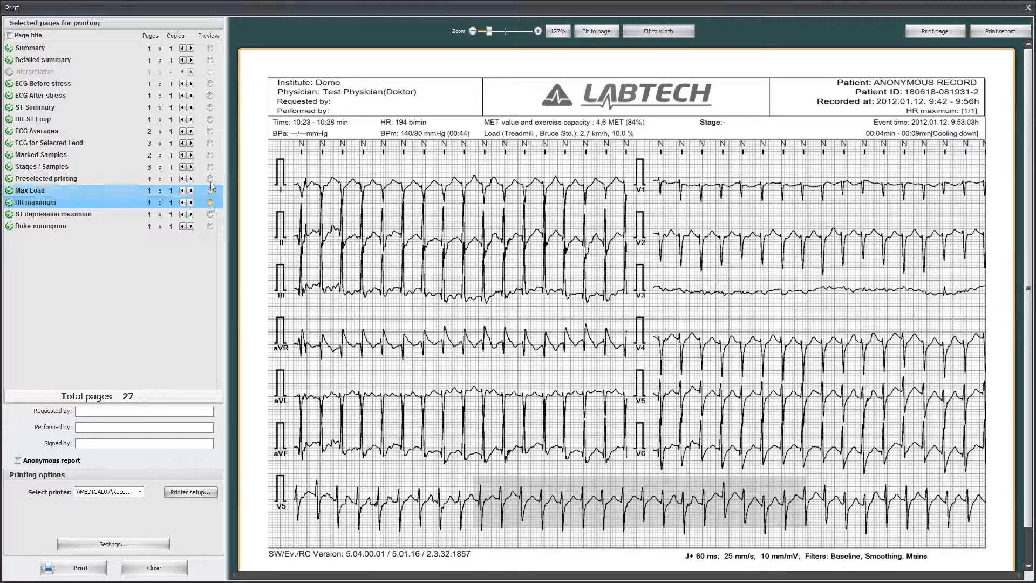
pyautogui.click(210, 48)
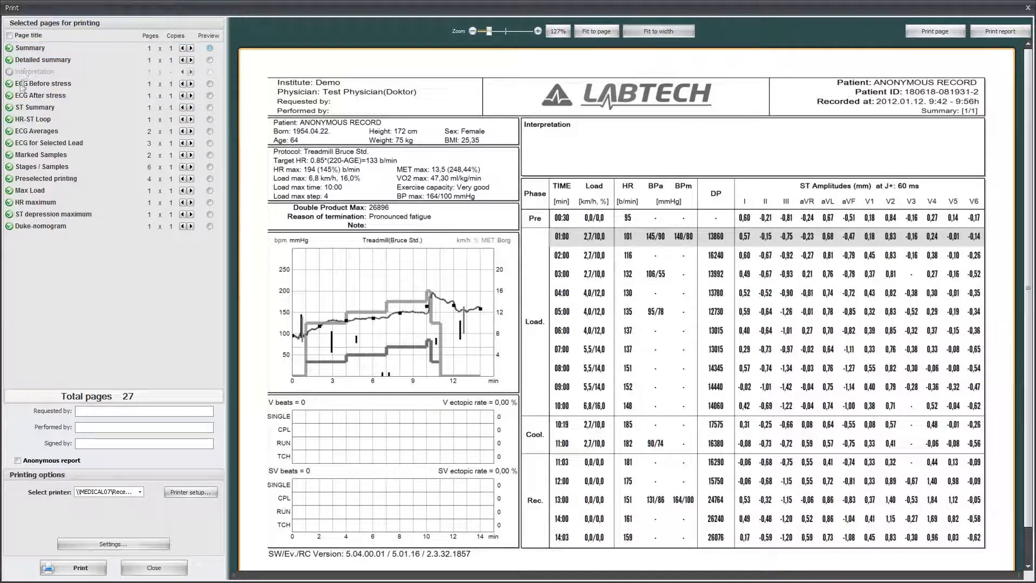
# Exclude the ECG Before stress, HR-ST Loop, Marked Samples and Stages / Samples pages from the printed report.
pyautogui.click(10, 84)
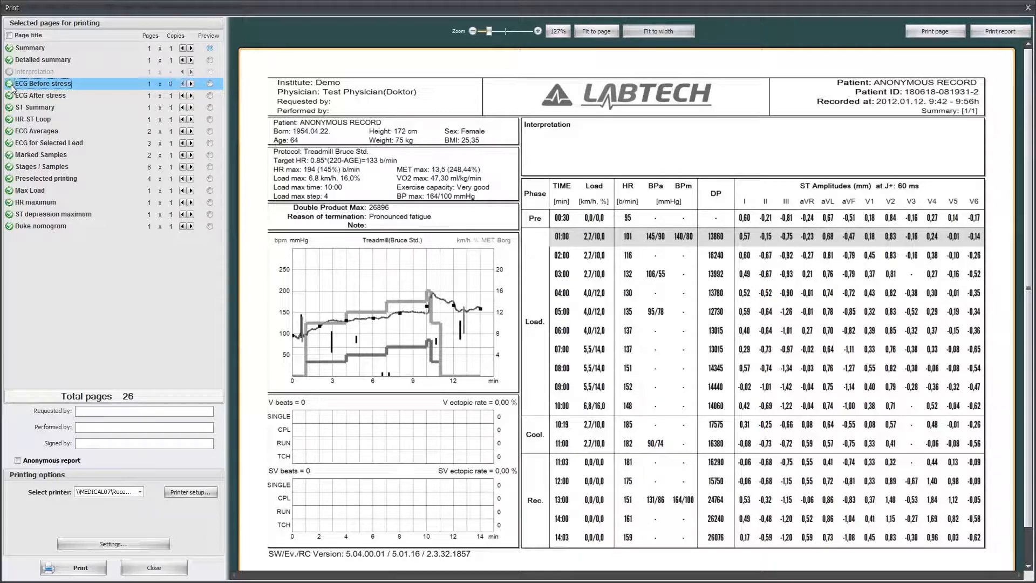
pyautogui.click(10, 120)
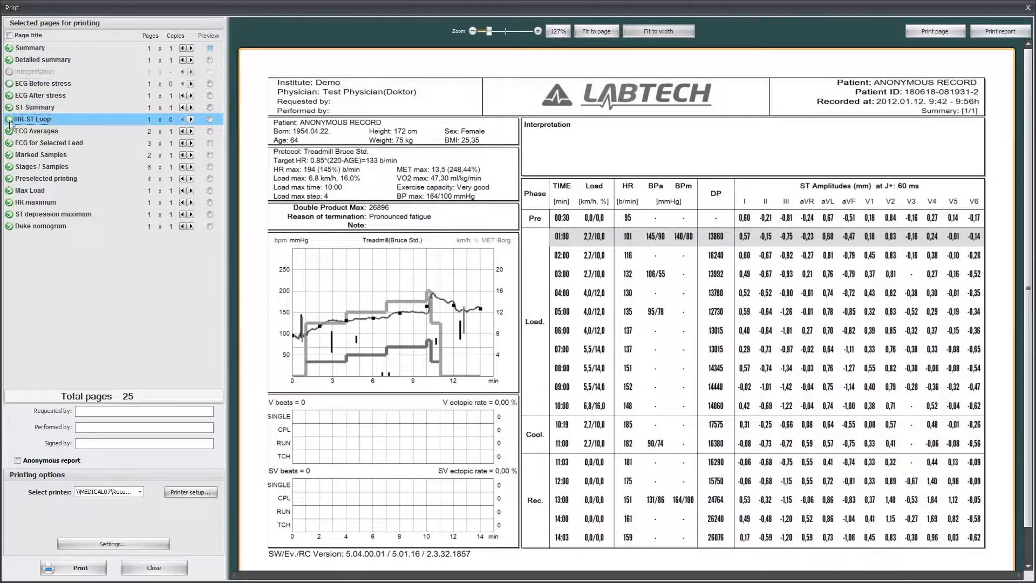
pyautogui.click(10, 156)
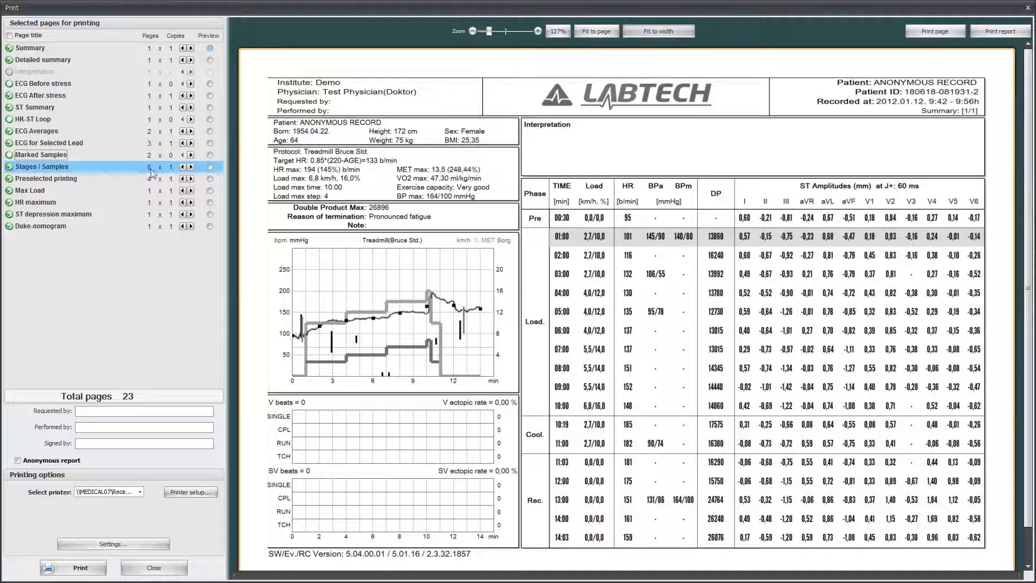
pyautogui.click(10, 168)
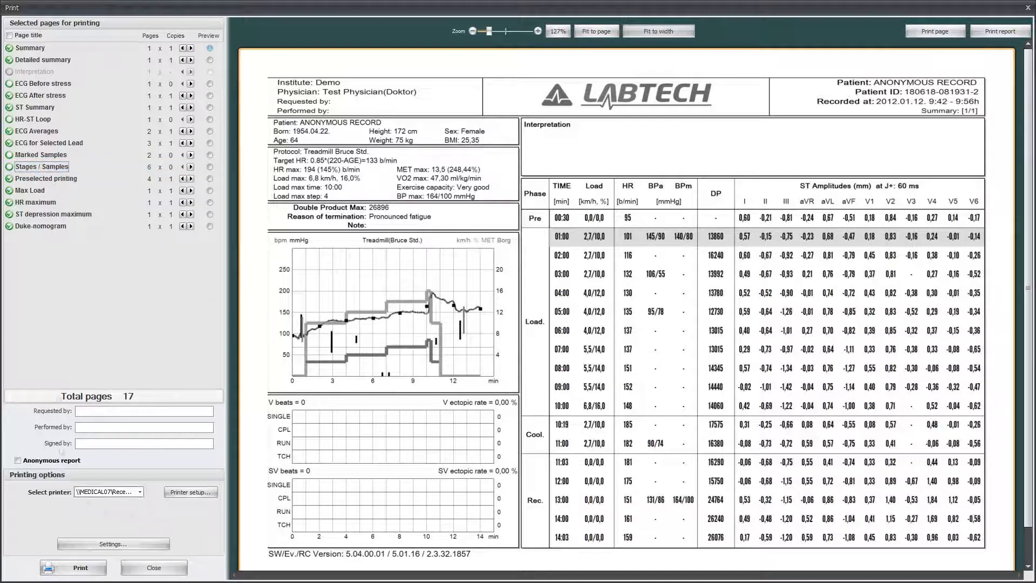
# Open the print settings, try the Colour mode for the report and return it to Black and white.
pyautogui.click(118, 548)
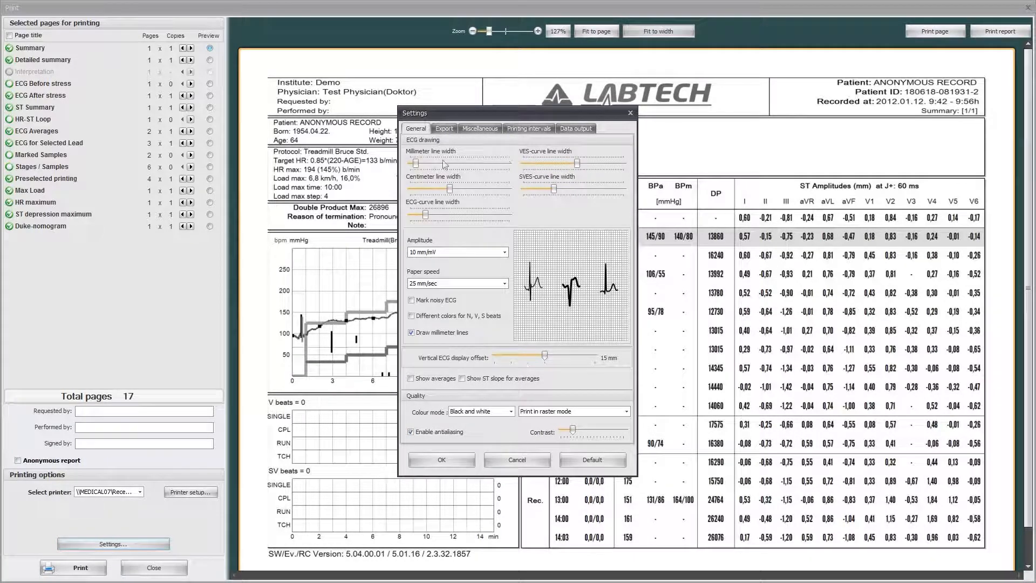
pyautogui.click(504, 253)
pyautogui.click(505, 255)
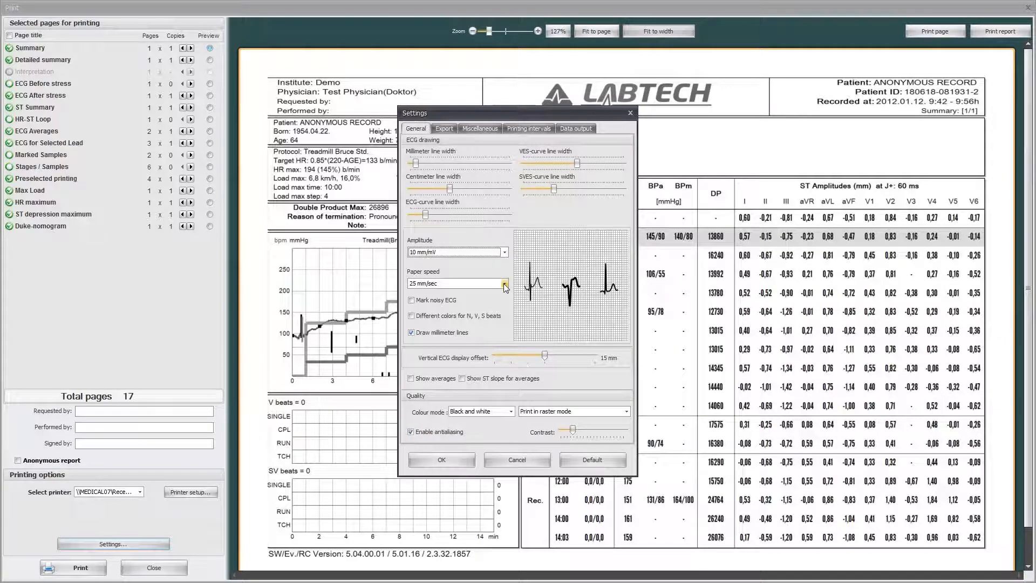
pyautogui.click(503, 412)
pyautogui.click(501, 421)
pyautogui.click(508, 413)
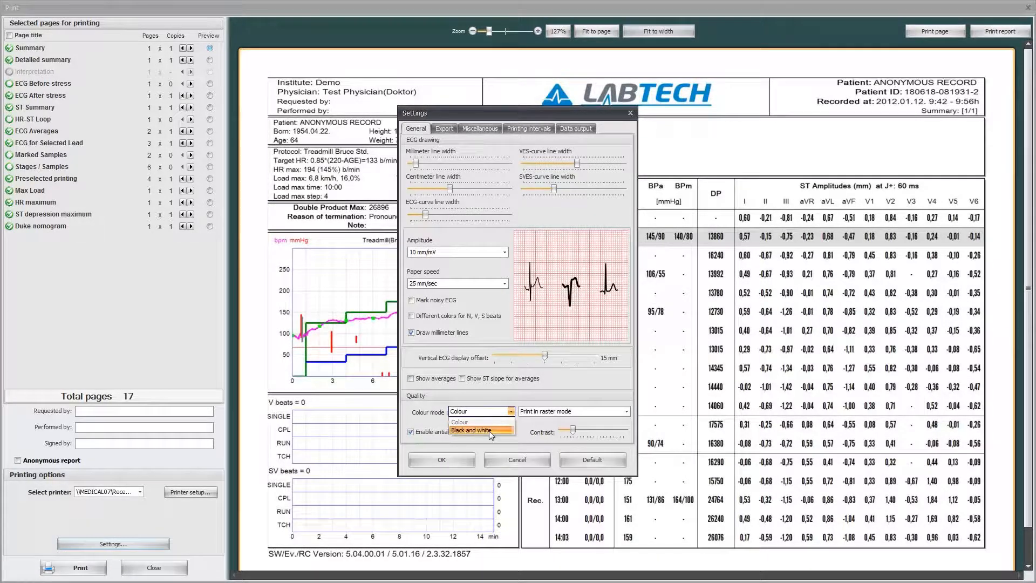
pyautogui.click(488, 431)
# Review the available choices for the selected lead in the print settings and accept the settings.
pyautogui.click(474, 128)
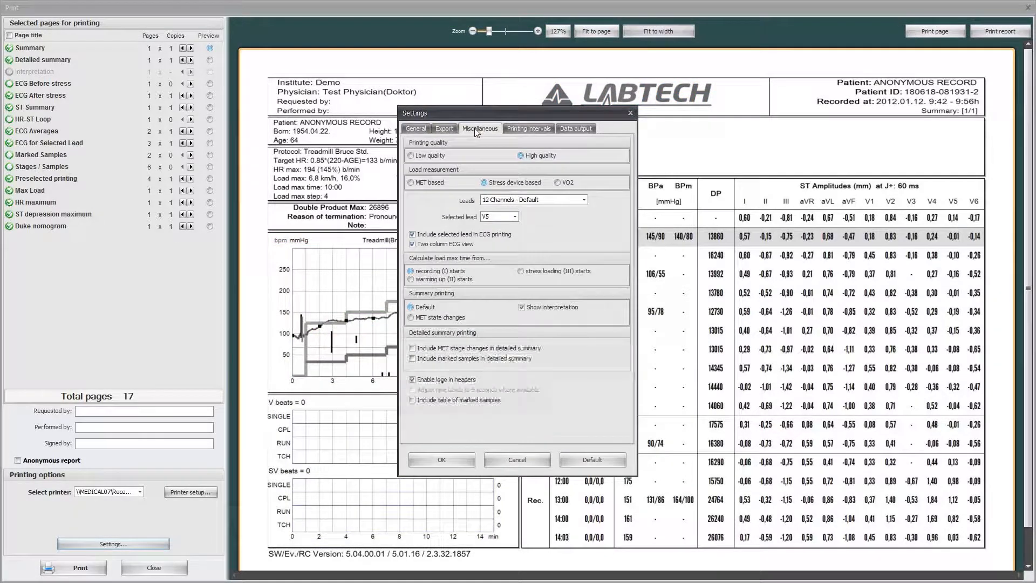
pyautogui.click(515, 217)
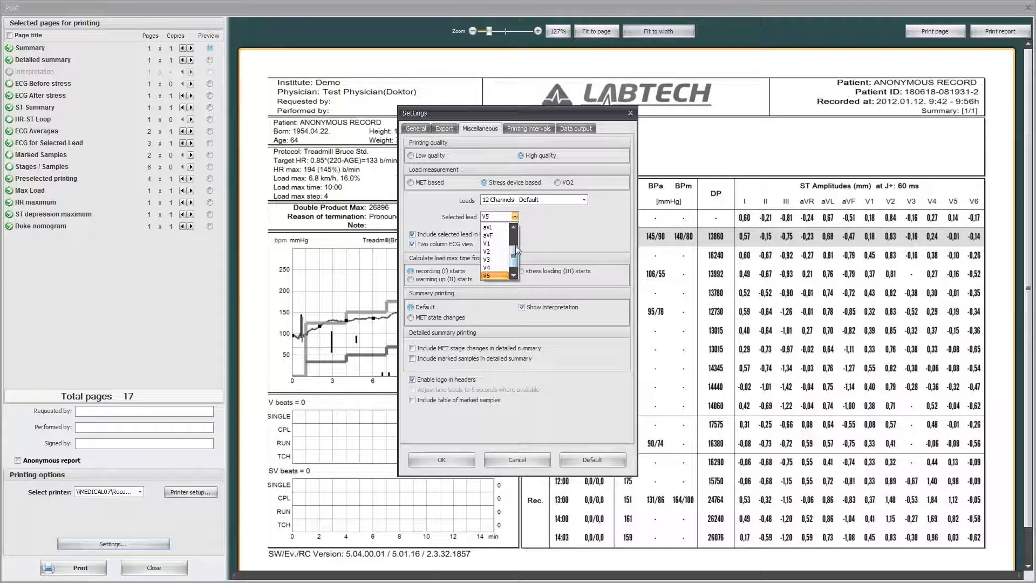
pyautogui.click(515, 217)
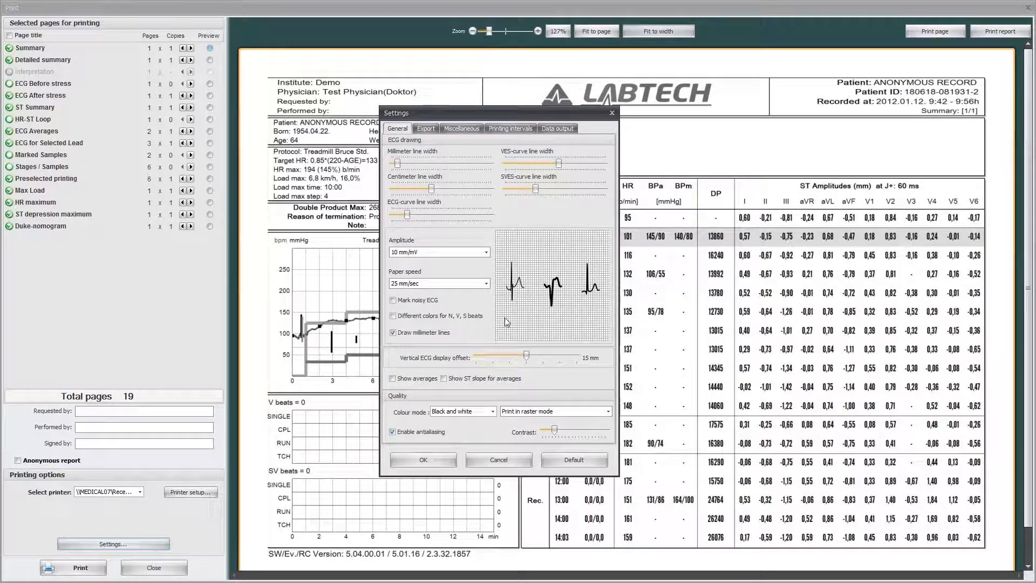
pyautogui.click(444, 463)
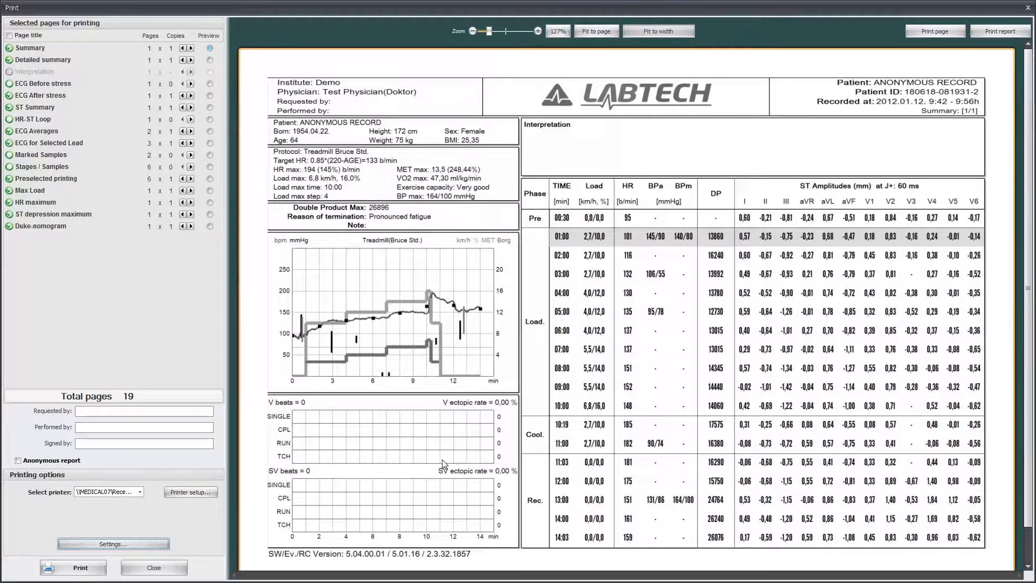
pyautogui.click(163, 413)
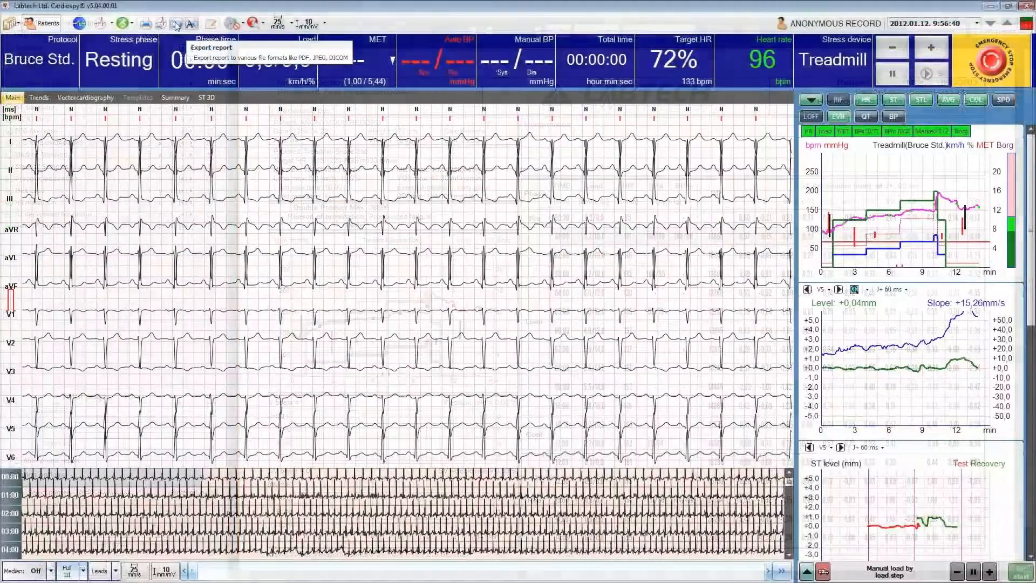
# Open the report export and choose PDF as the file format.
pyautogui.click(177, 26)
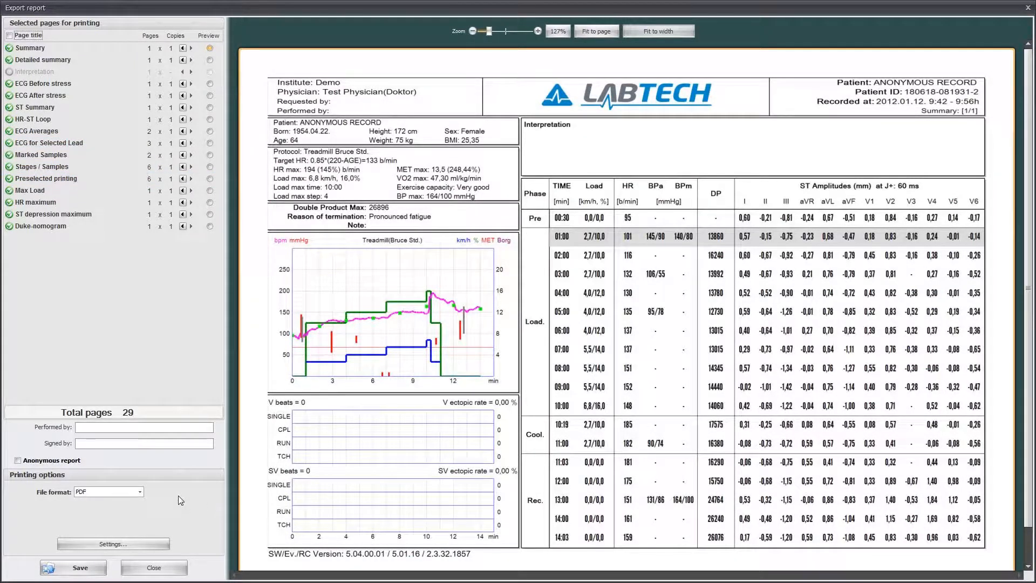
pyautogui.click(134, 493)
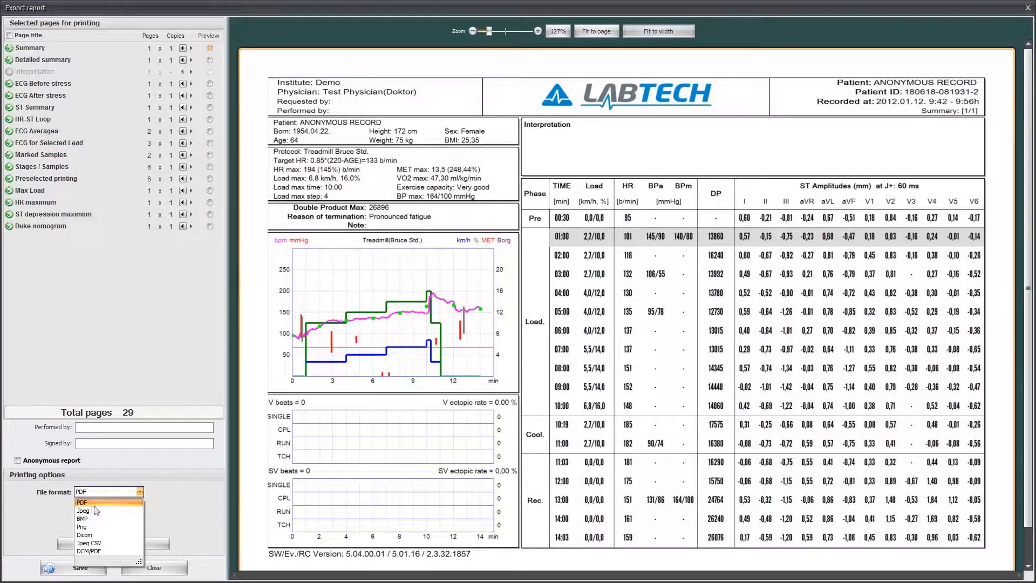
pyautogui.click(157, 494)
pyautogui.click(140, 492)
pyautogui.click(106, 502)
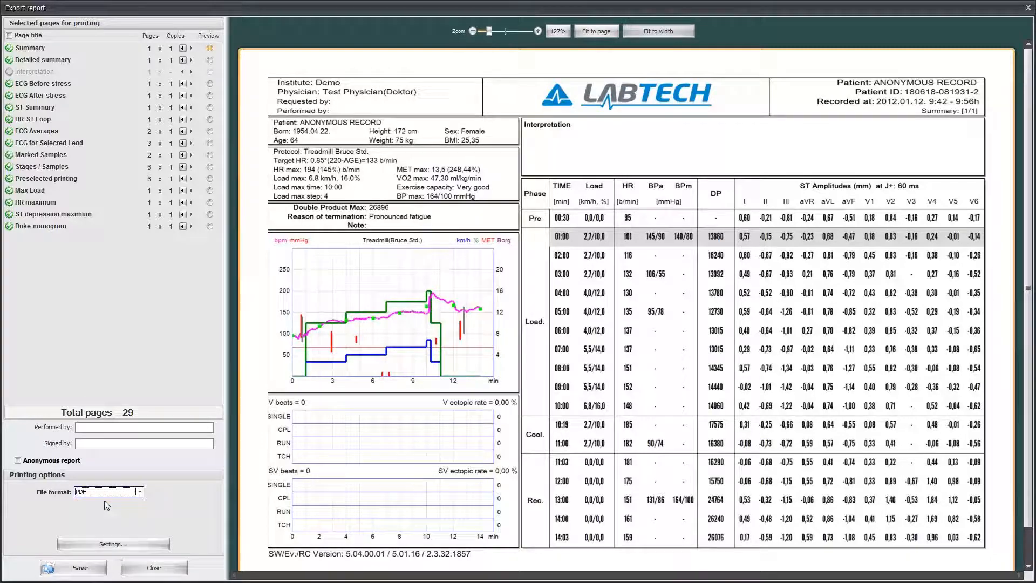
# Save the exported PDF report to the desktop (Asztal) under the suggested file name.
pyautogui.click(91, 570)
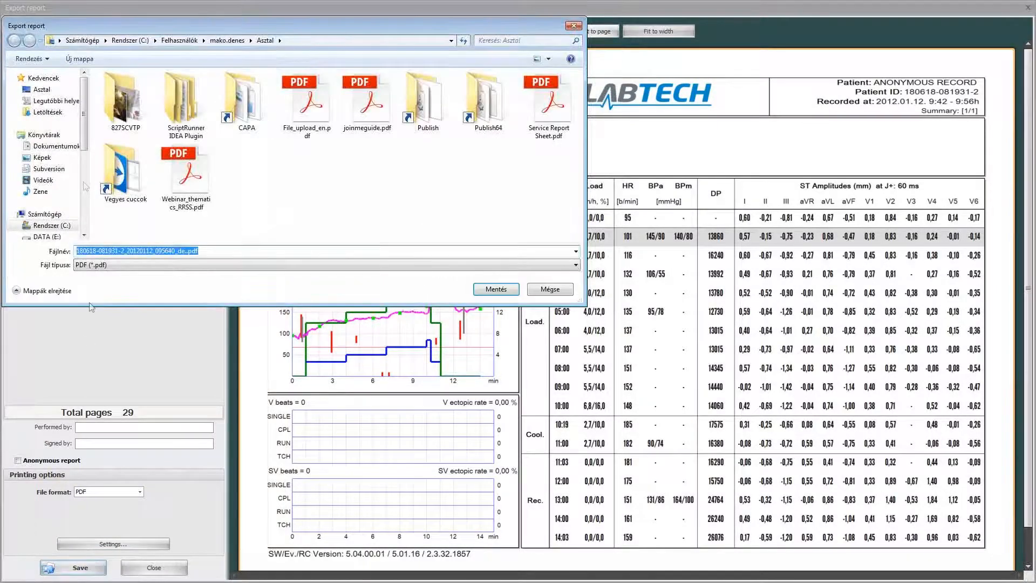
pyautogui.click(67, 92)
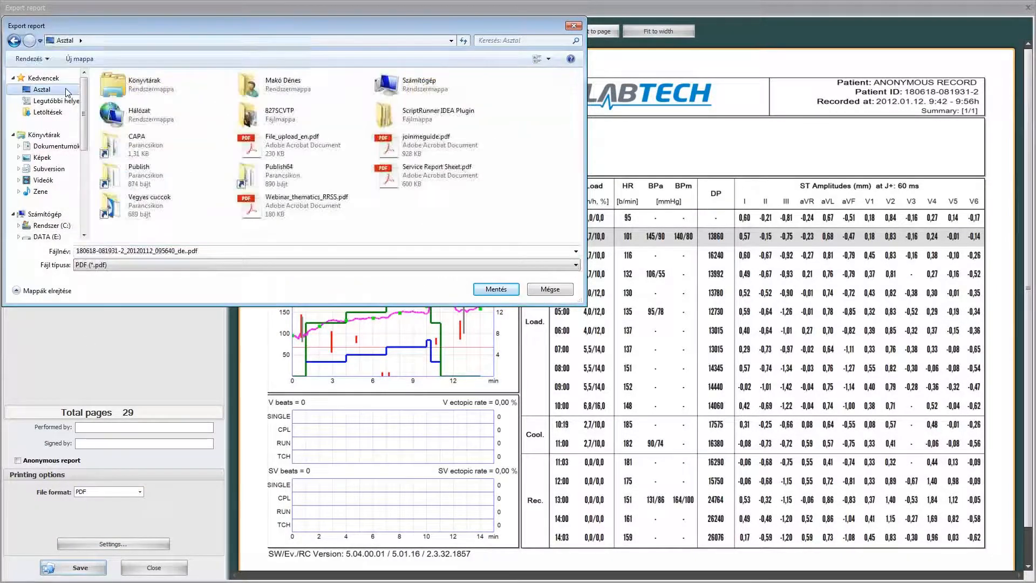
pyautogui.click(503, 291)
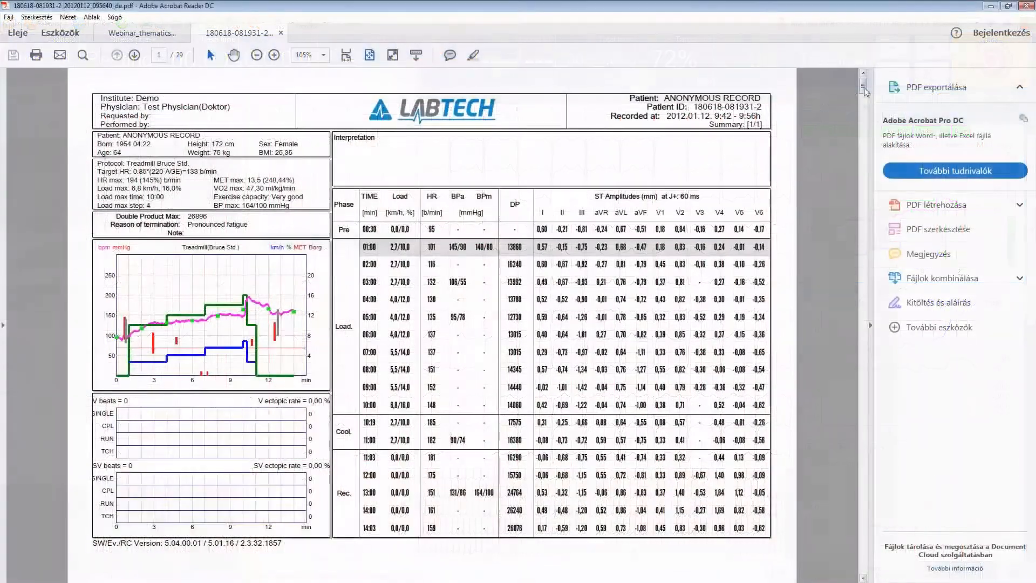
# Look through the pages of the exported report in Adobe Acrobat Reader and close it.
pyautogui.moveTo(863, 81); pyautogui.dragTo(866, 144)
pyautogui.moveTo(866, 197); pyautogui.dragTo(866, 291)
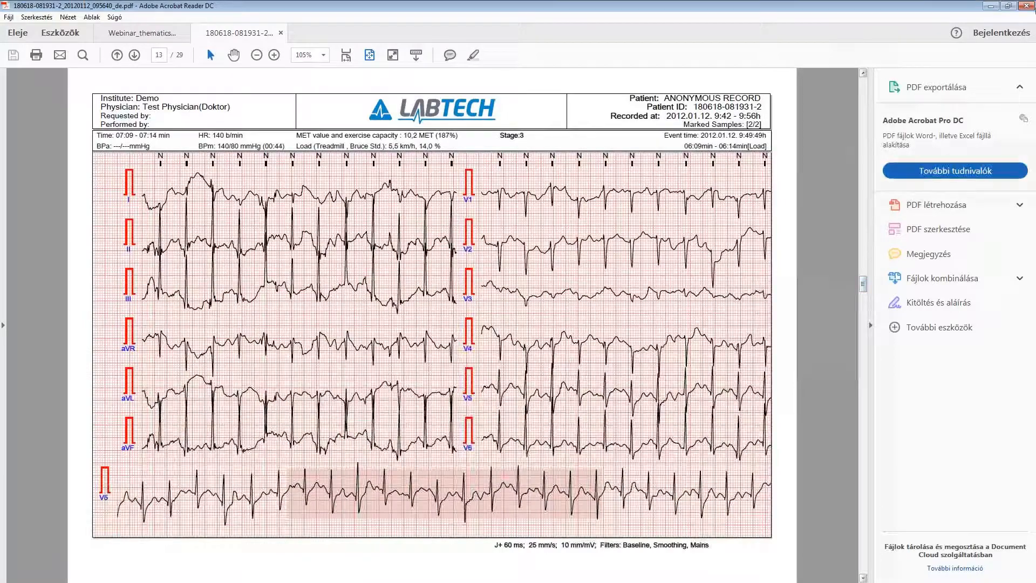
pyautogui.click(1025, 6)
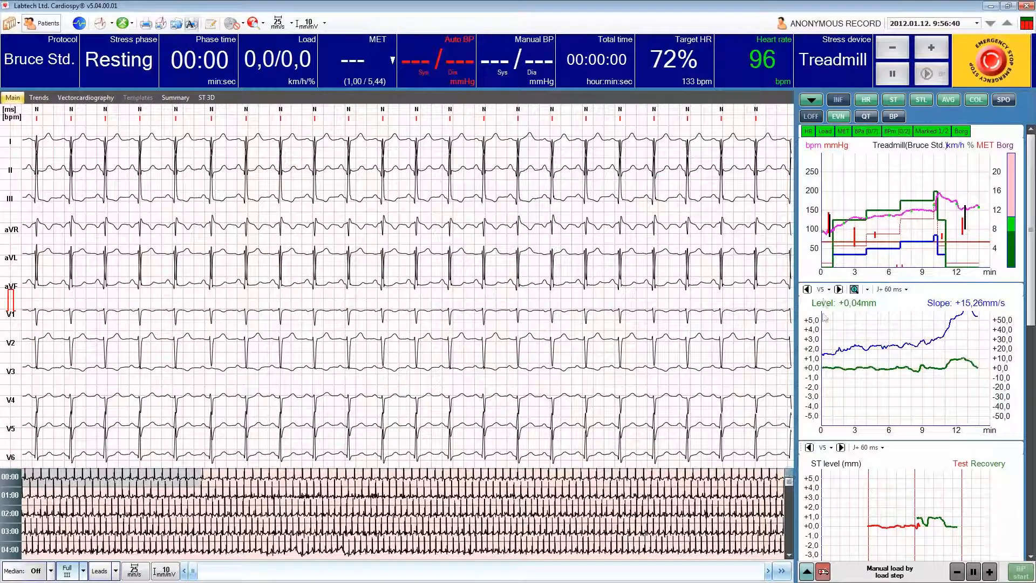
# Mark an ECG sample at total time 00:07:56 in the Load phase and title it ST Depression.
pyautogui.click(832, 260)
pyautogui.moveTo(840, 255); pyautogui.dragTo(895, 254)
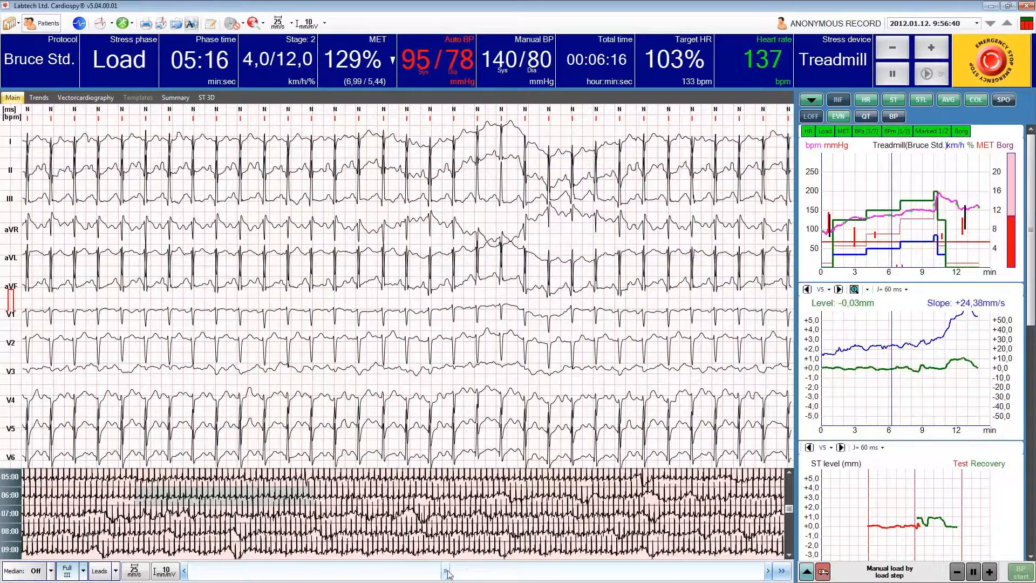
pyautogui.moveTo(447, 570); pyautogui.dragTo(512, 573)
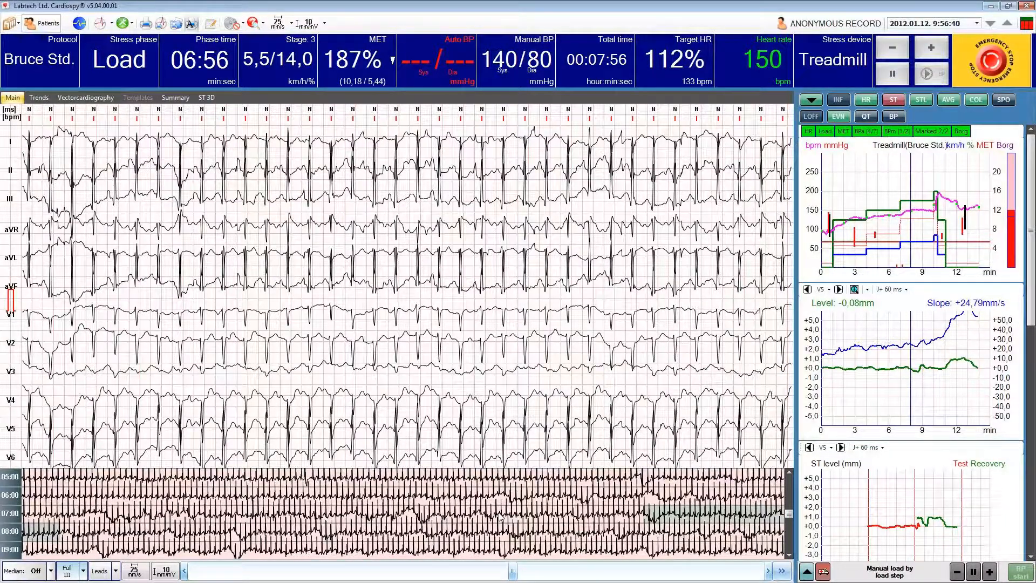
pyautogui.press('space')
pyautogui.click(578, 268)
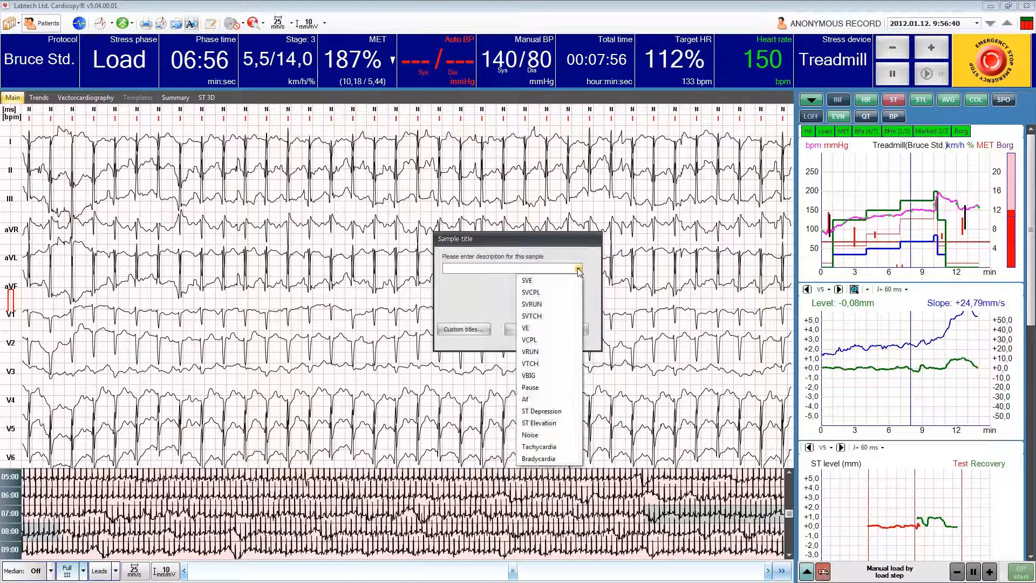
pyautogui.click(468, 267)
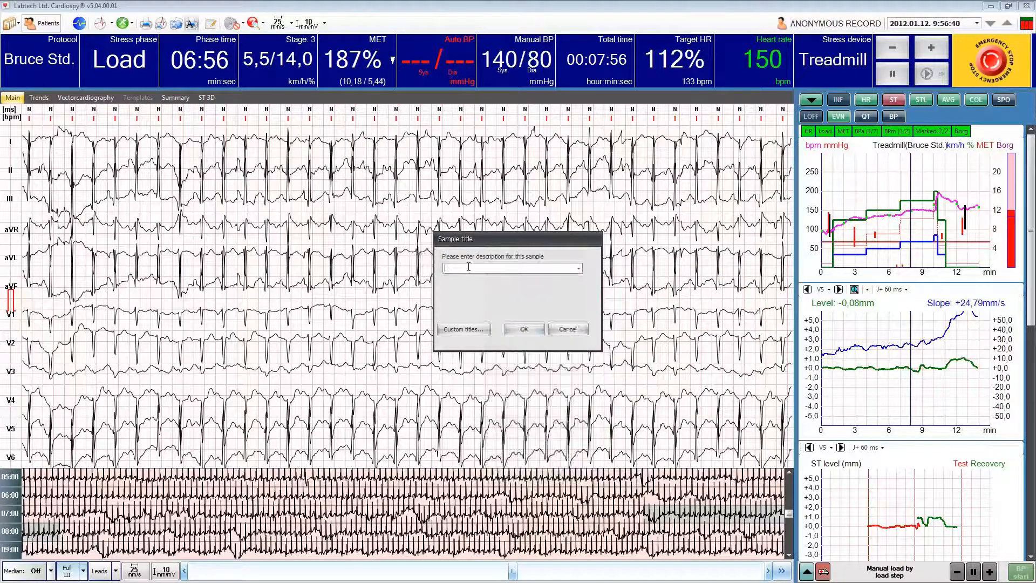
pyautogui.moveTo(541, 267); pyautogui.dragTo(422, 268)
pyautogui.press('BackSpace')
pyautogui.click(578, 268)
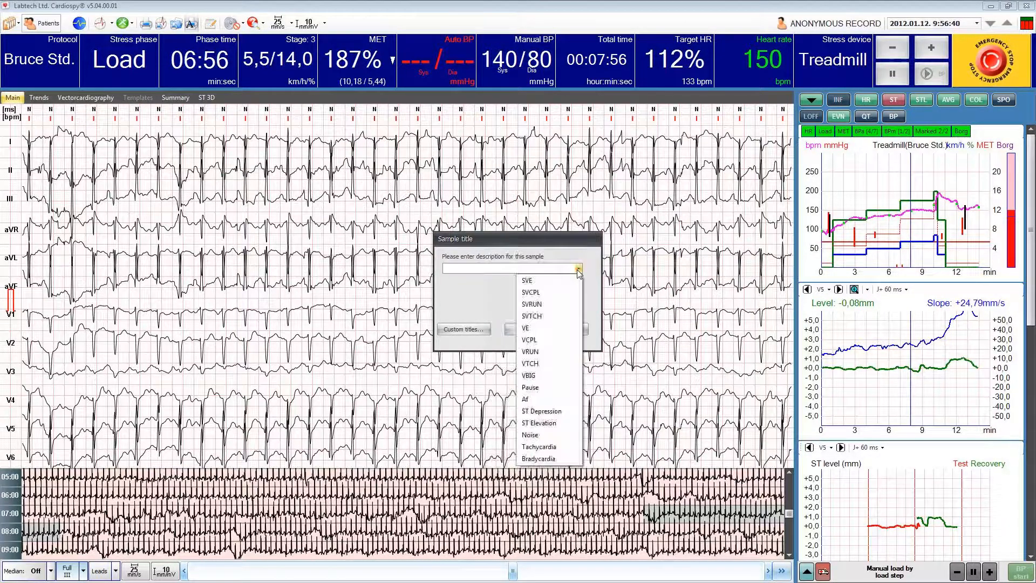
pyautogui.click(560, 412)
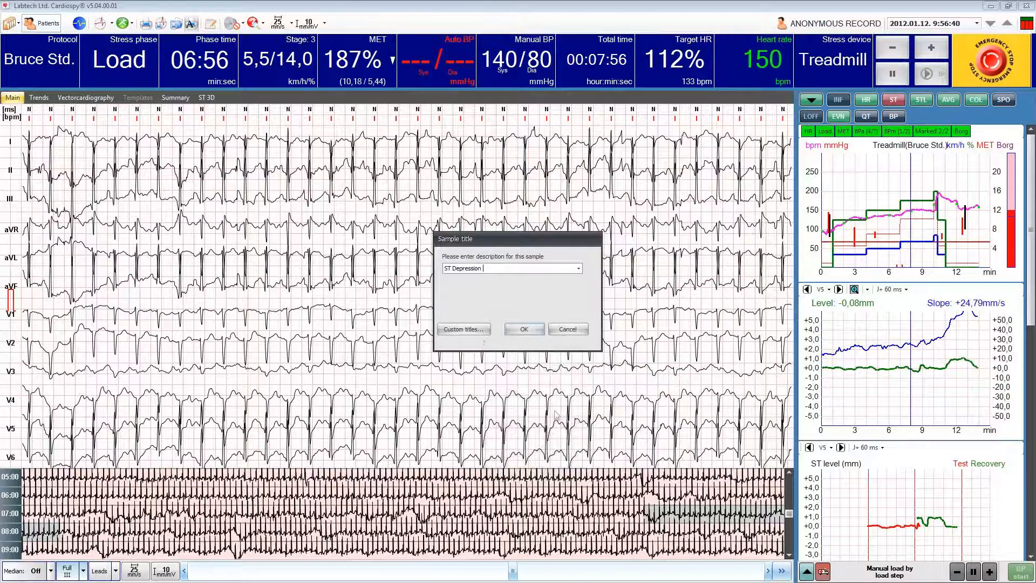
pyautogui.click(523, 330)
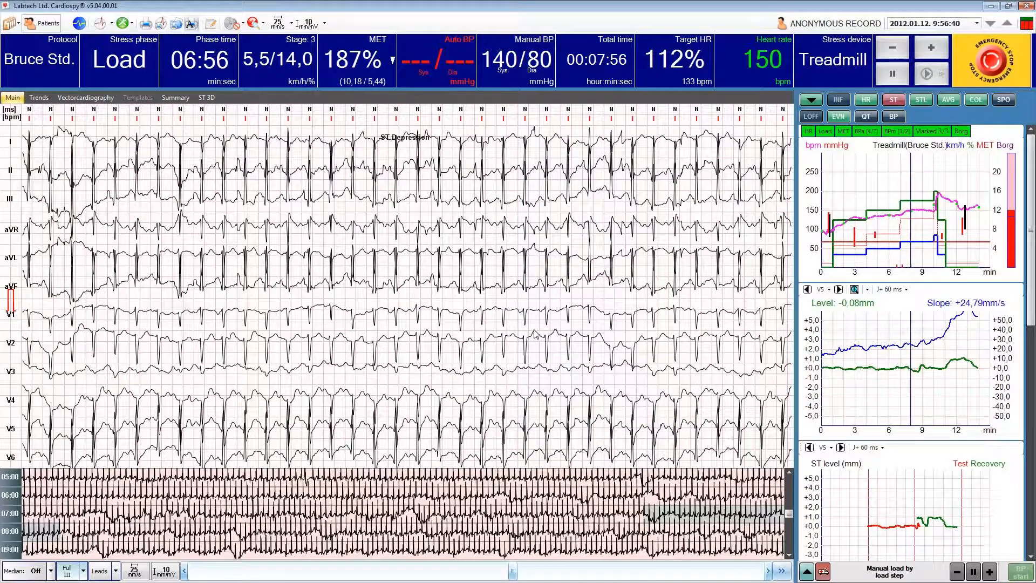
# Open the report export and preview the Marked Samples pages through to the last one.
pyautogui.click(176, 26)
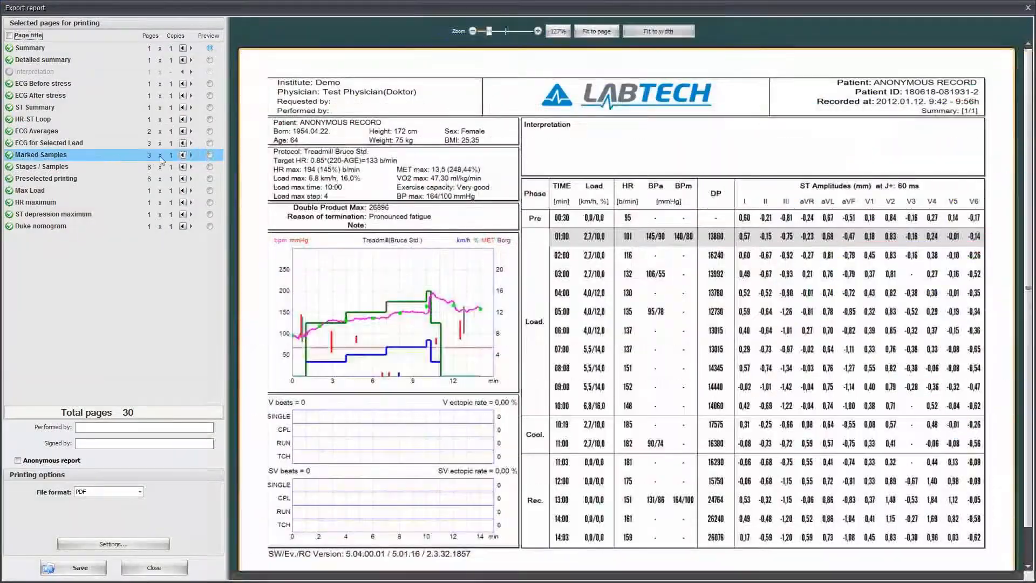
pyautogui.click(209, 155)
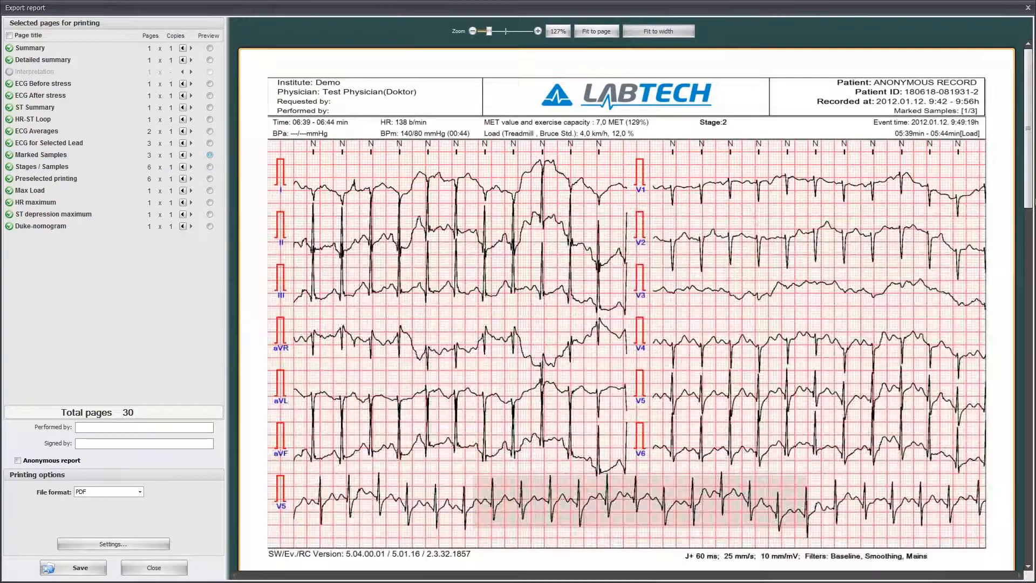
pyautogui.moveTo(1026, 149); pyautogui.dragTo(1031, 480)
pyautogui.moveTo(1030, 426); pyautogui.dragTo(1030, 474)
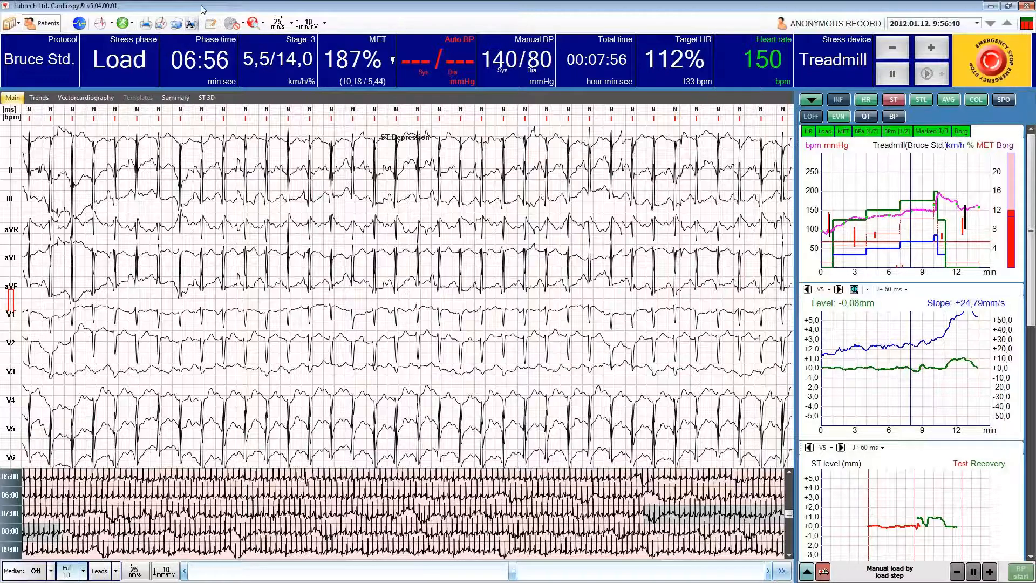
# Open the Automatic printing settings for Resting and Stress ECG in the control panel.
pyautogui.click(129, 22)
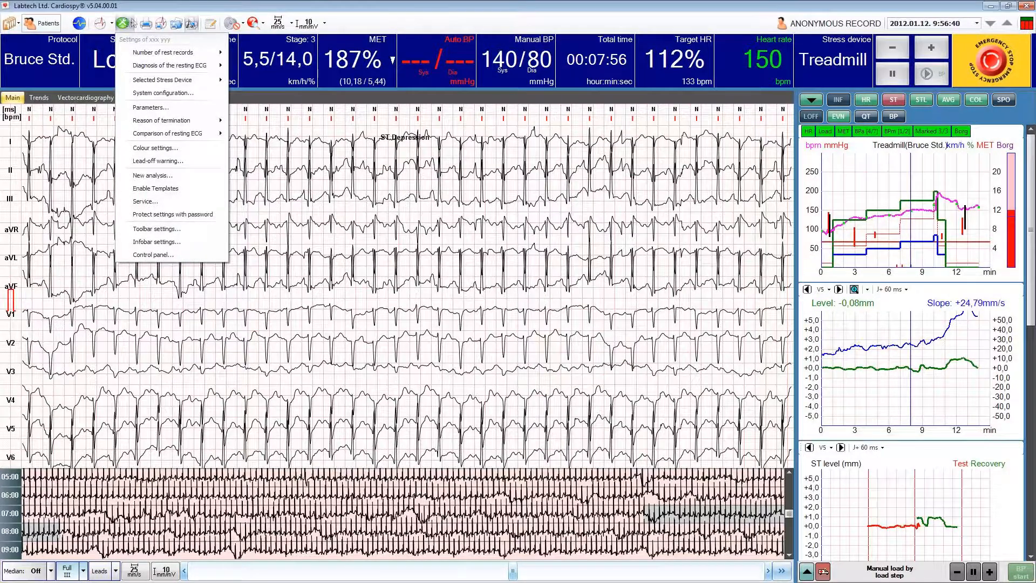
pyautogui.click(128, 23)
pyautogui.click(126, 24)
pyautogui.click(153, 255)
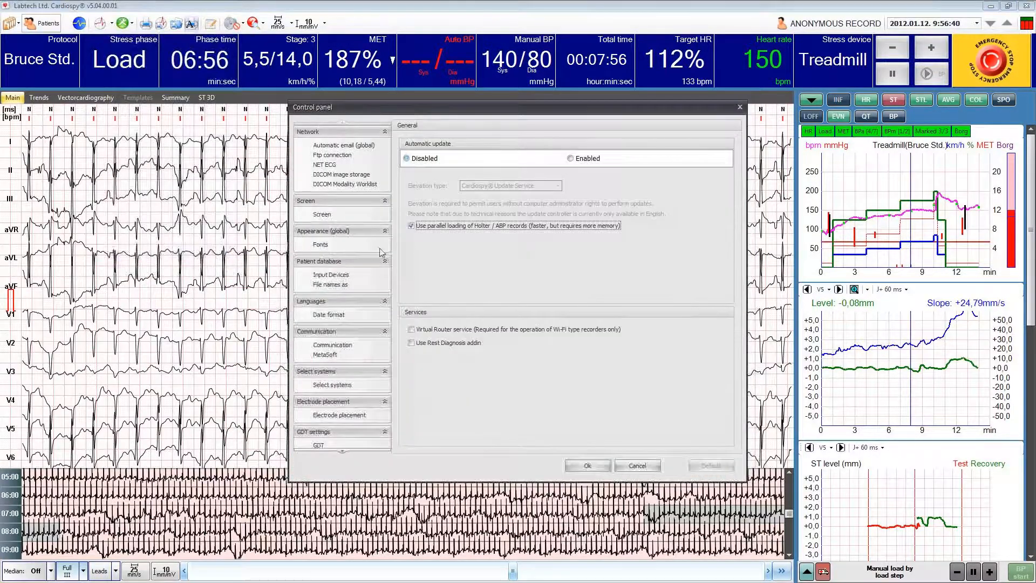
pyautogui.scroll(-3, 380, 250)
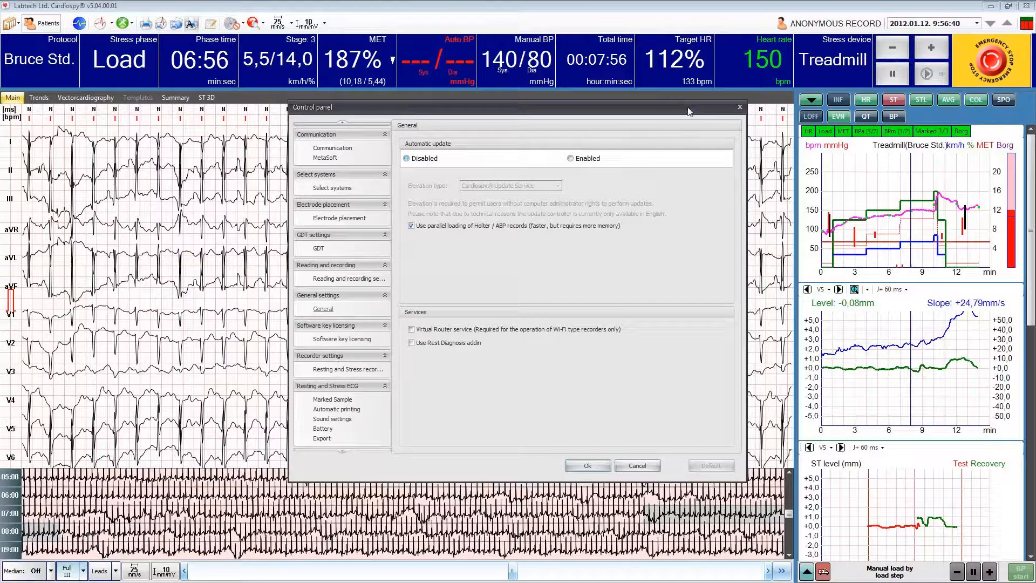
pyautogui.click(338, 410)
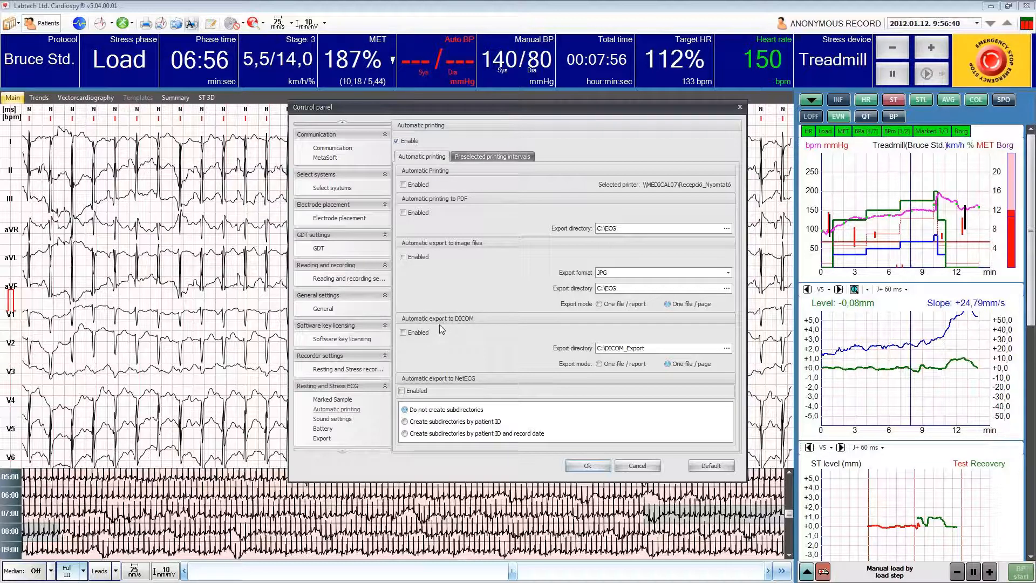
# Review the preselected printing intervals, return to the automatic printing options and accept the settings.
pyautogui.click(491, 158)
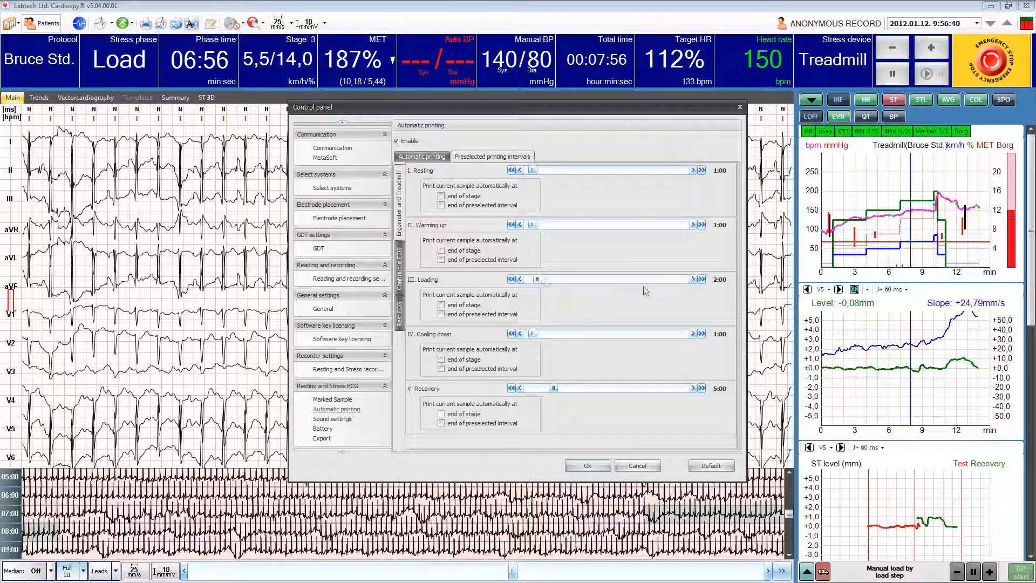
pyautogui.click(441, 157)
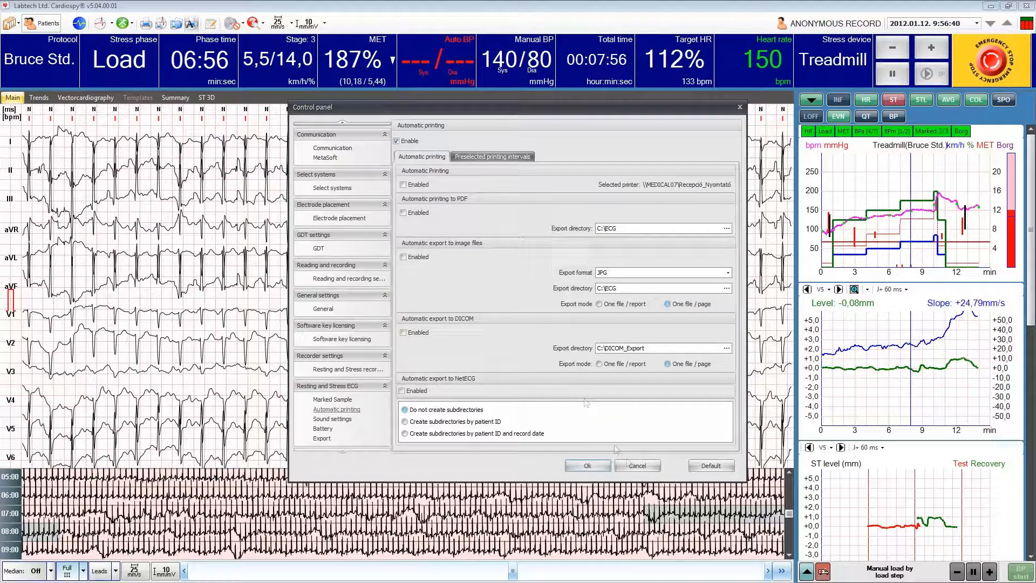
pyautogui.click(588, 466)
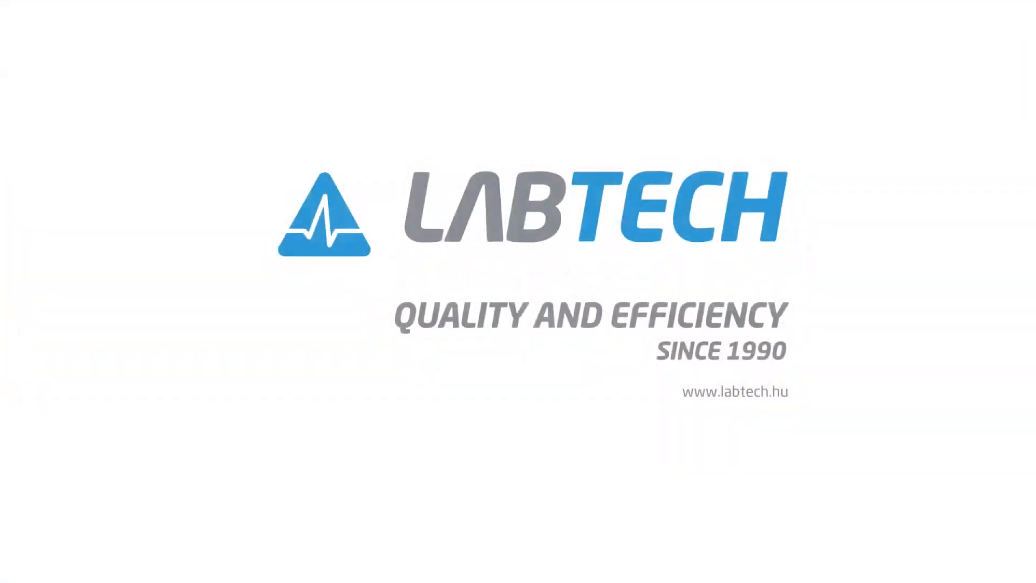